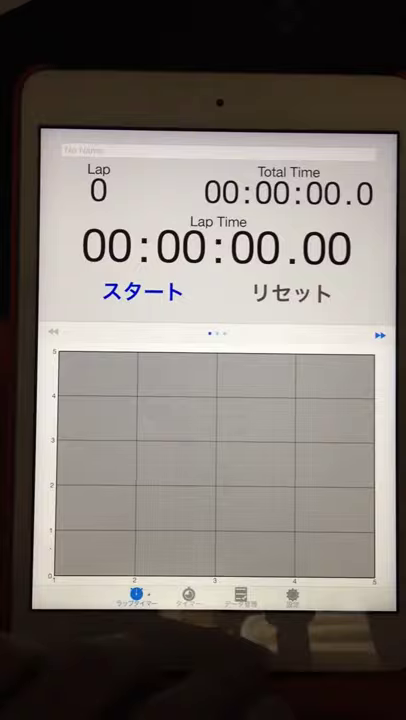
Start the stopwatch, record laps until Lap shows 34, then stop it at 10.1 seconds
{"action": "left_click", "coordinate": [143, 291]}
{"action": "left_click", "coordinate": [290, 291]}
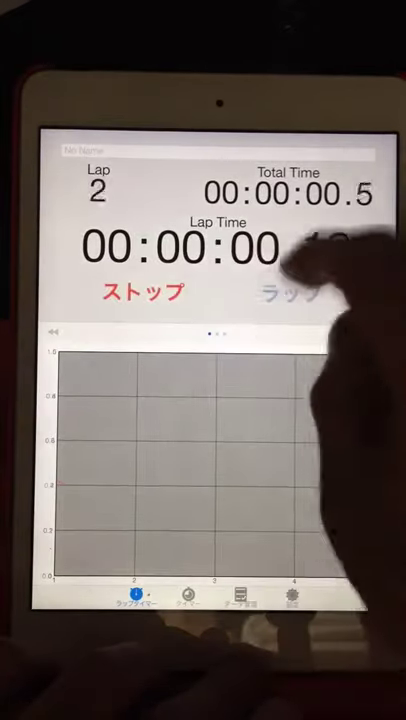
{"action": "left_click", "coordinate": [290, 291]}
{"action": "left_click", "coordinate": [290, 291]}
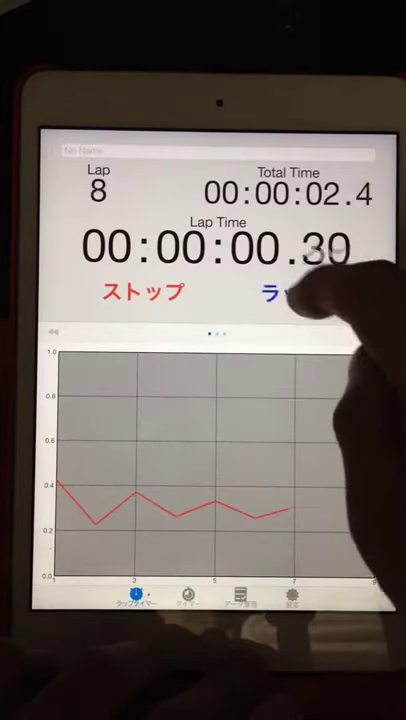
{"action": "left_click", "coordinate": [290, 291]}
{"action": "left_click", "coordinate": [290, 291]}
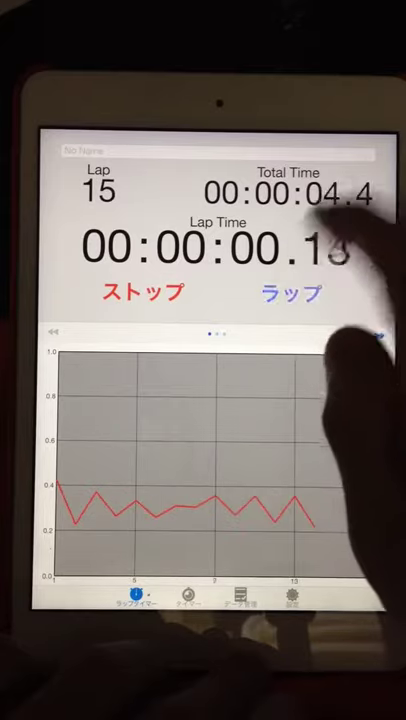
{"action": "left_click", "coordinate": [290, 291]}
{"action": "left_click", "coordinate": [290, 291]}
{"action": "left_click", "coordinate": [290, 291]}
{"action": "left_click", "coordinate": [290, 291]}
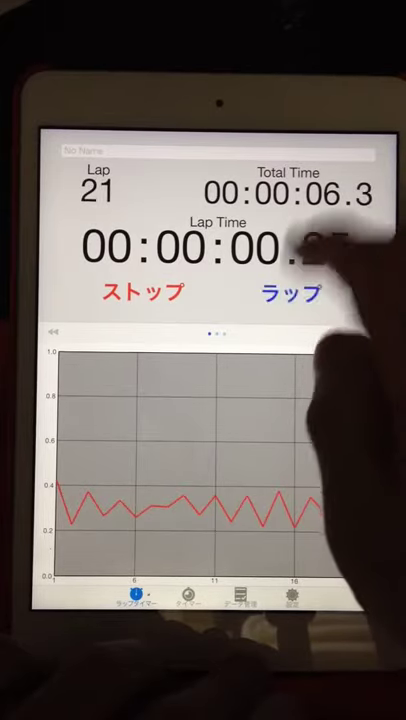
{"action": "left_click", "coordinate": [290, 291]}
{"action": "left_click", "coordinate": [290, 291]}
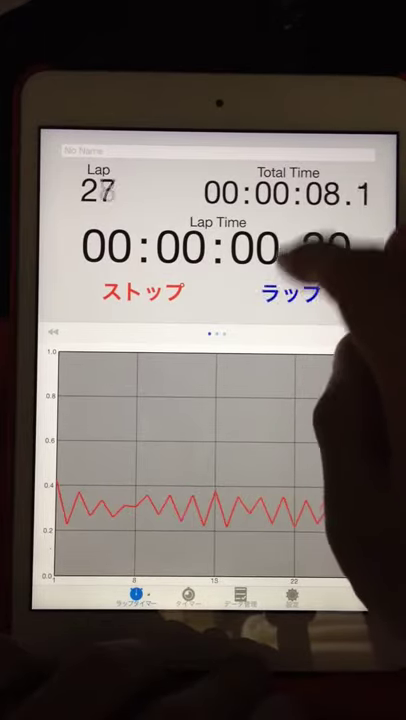
{"action": "left_click", "coordinate": [290, 291]}
{"action": "left_click", "coordinate": [290, 291]}
{"action": "left_click", "coordinate": [290, 291]}
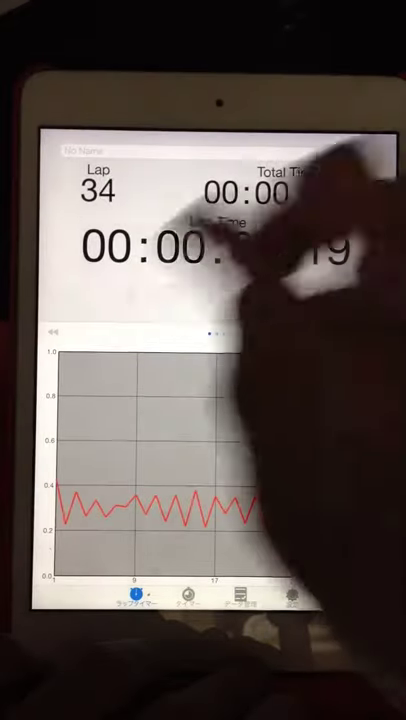
{"action": "left_click", "coordinate": [143, 291]}
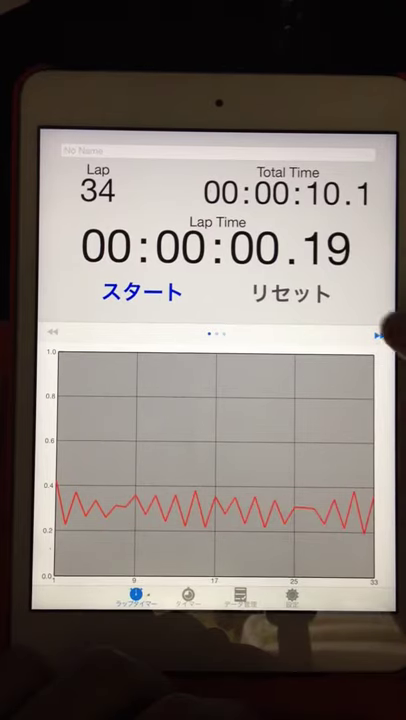
Show the individual lap-time list with the ▶▶ arrow above the graph
{"action": "left_click", "coordinate": [378, 336]}
{"action": "scroll", "coordinate": [320, 470], "scroll_direction": "down", "scroll_amount": 5}
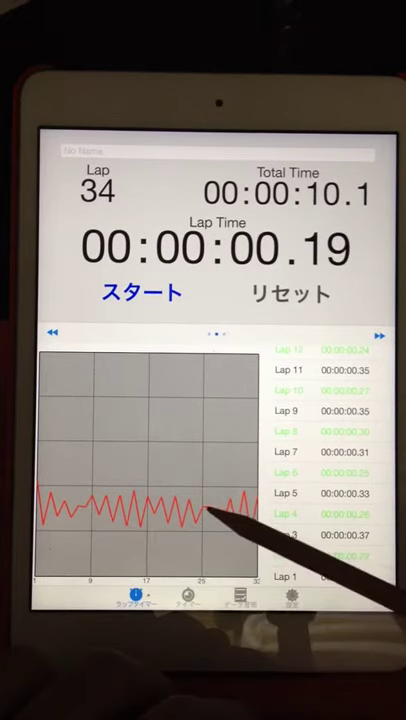
{"action": "scroll", "coordinate": [340, 470], "scroll_direction": "up", "scroll_amount": 5}
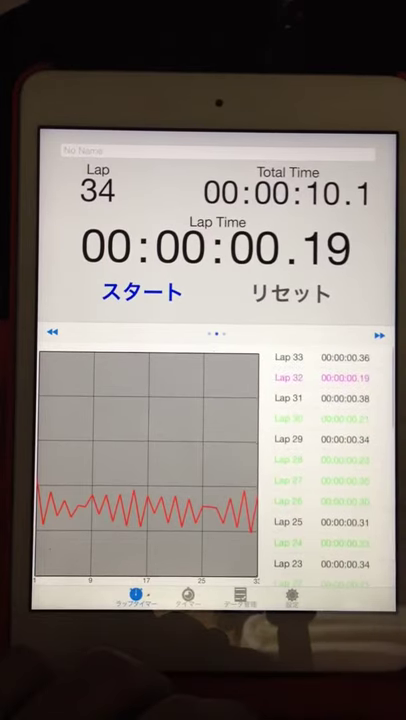